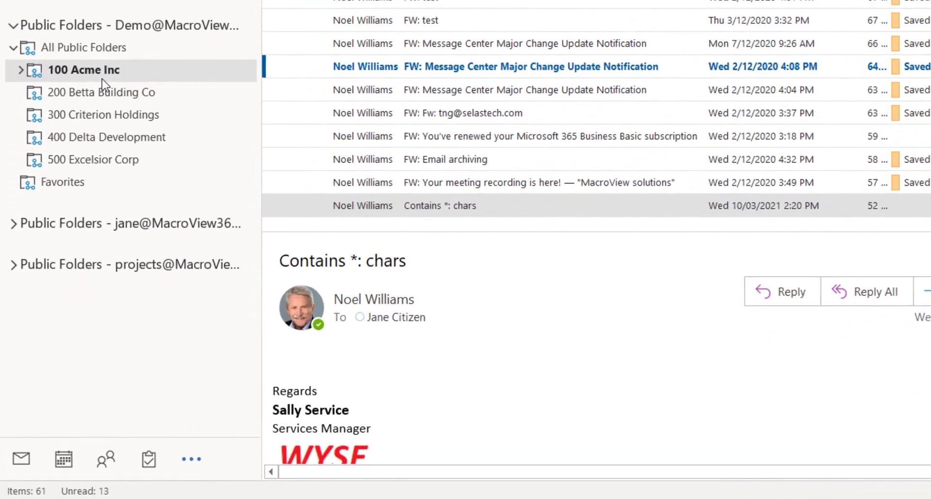
# - Select the 100 Acme Inc public folder under All Public Folders
pyautogui.click(96, 224)
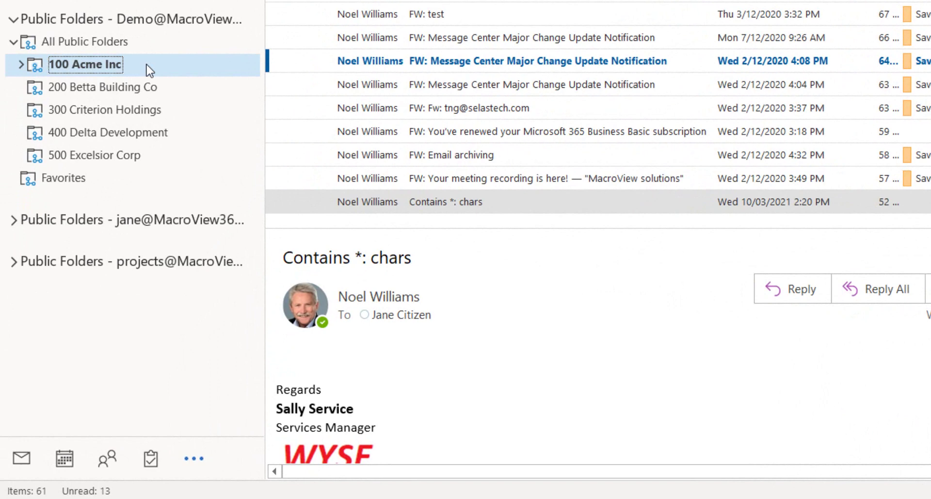
# - Expand 100 Acme Inc to reach 1000 - Acme Place Project, and expand the Demo Migration site
pyautogui.click(124, 93)
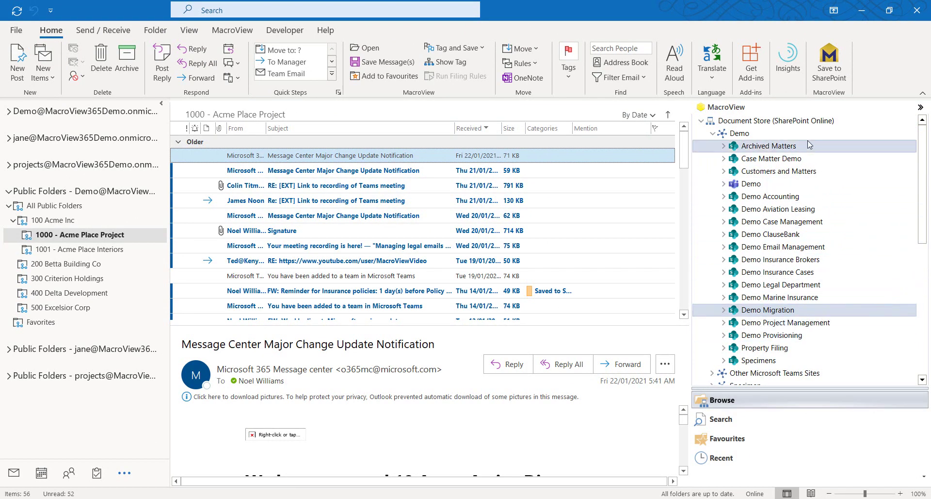
pyautogui.doubleClick(810, 311)
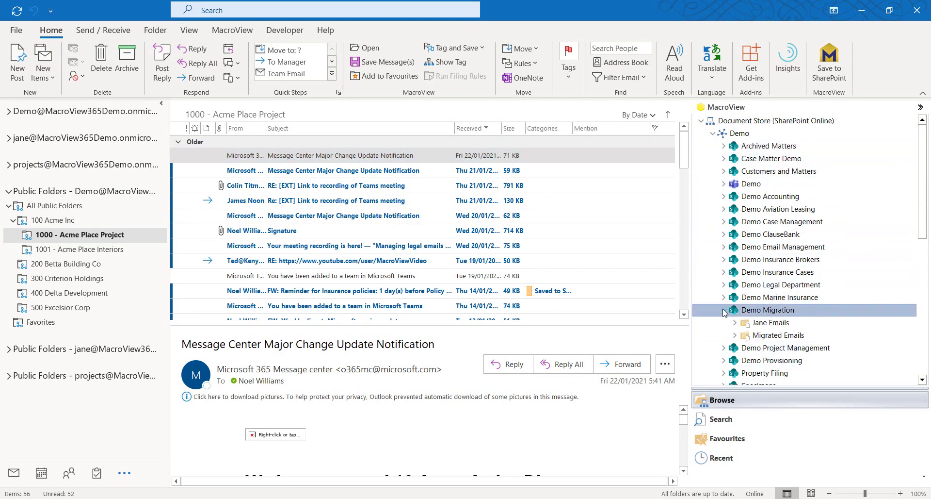
# - Provision a MacroView Documents and Emails library 'Migrated Emals' with URL suffix 'publicfolders' on Demo Migration
pyautogui.rightClick(809, 314)
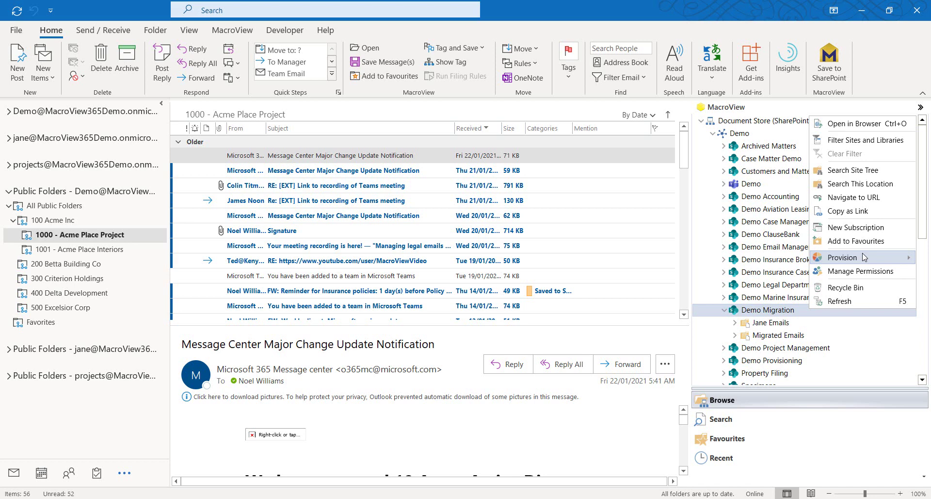
pyautogui.moveTo(865, 257)
pyautogui.click(712, 301)
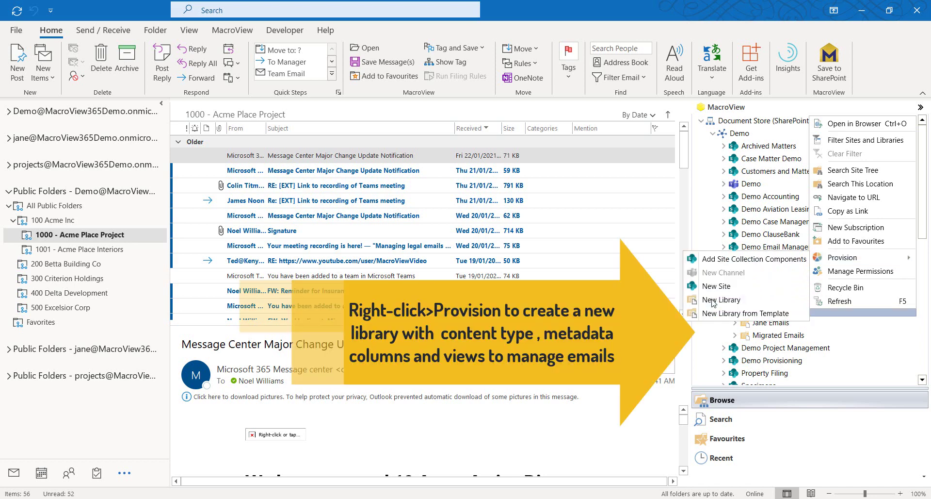
pyautogui.click(514, 236)
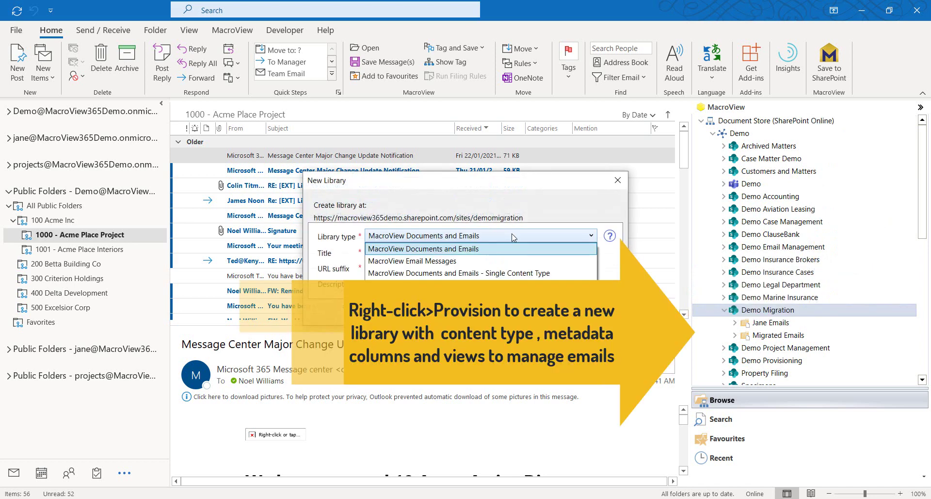
pyautogui.click(471, 249)
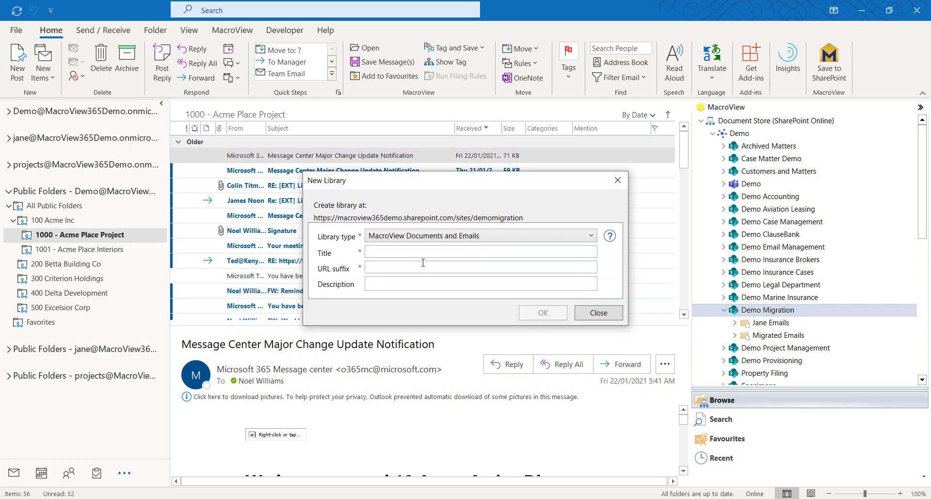
pyautogui.click(414, 250)
pyautogui.write('Migrated Emals')
pyautogui.click(382, 266)
pyautogui.write('public')
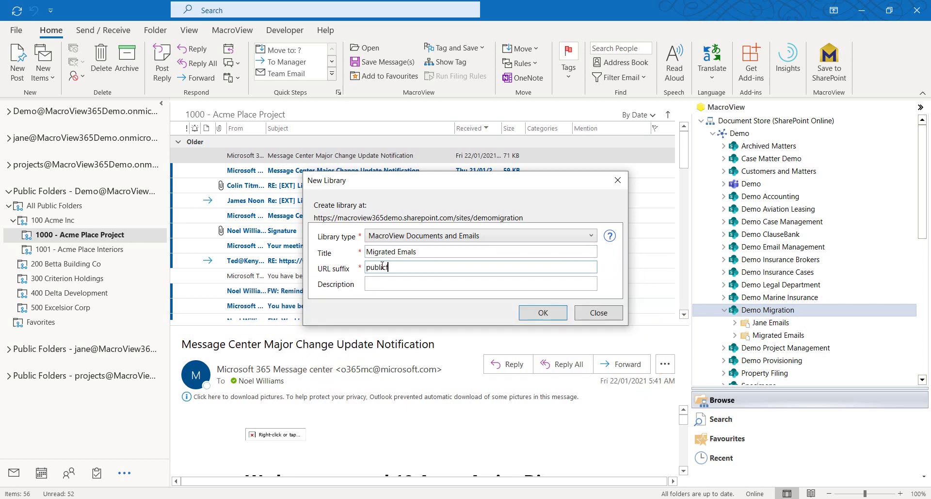
pyautogui.write('folders')
pyautogui.click(552, 315)
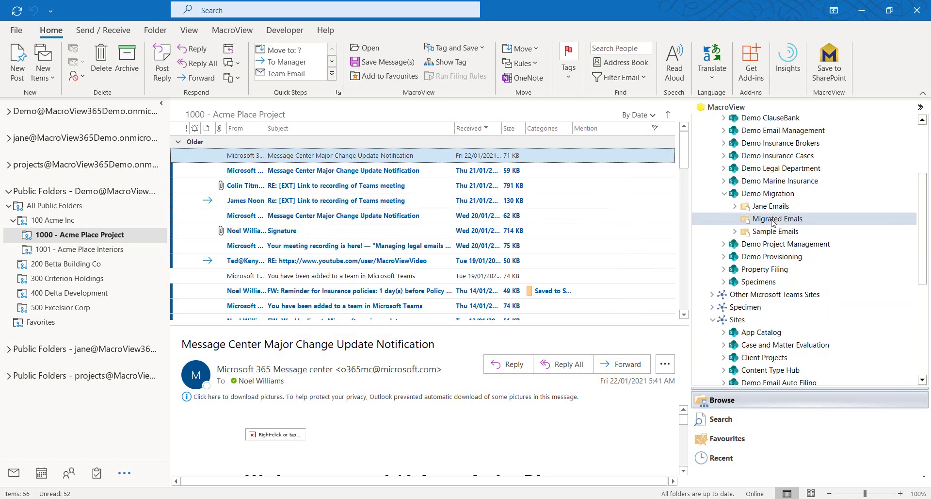
# - View the empty Migrated Emals library, then search Windows for 'macro' to find MacroView Migration
pyautogui.click(773, 219)
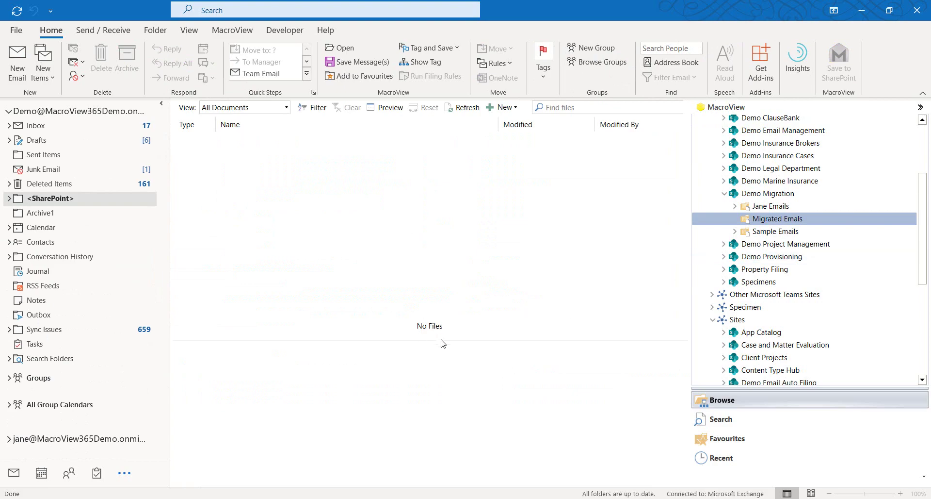
pyautogui.press('Down')
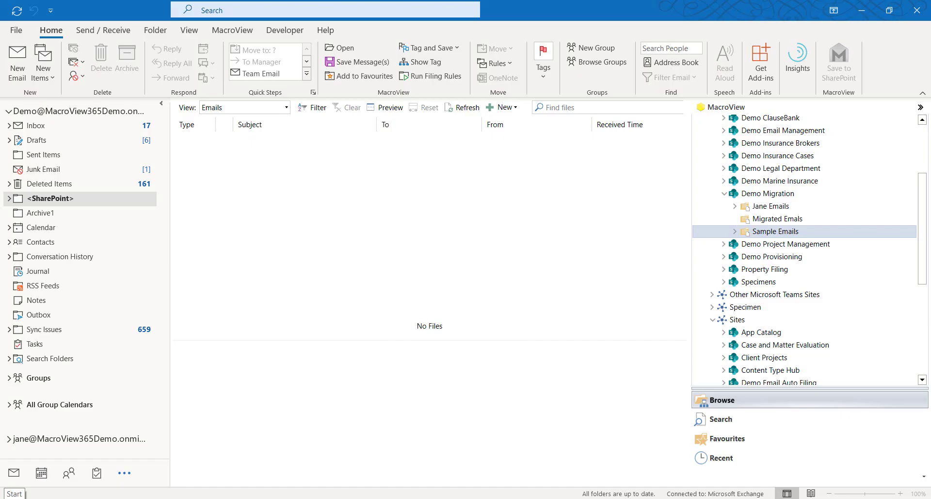
pyautogui.click(12, 495)
pyautogui.write('macro')
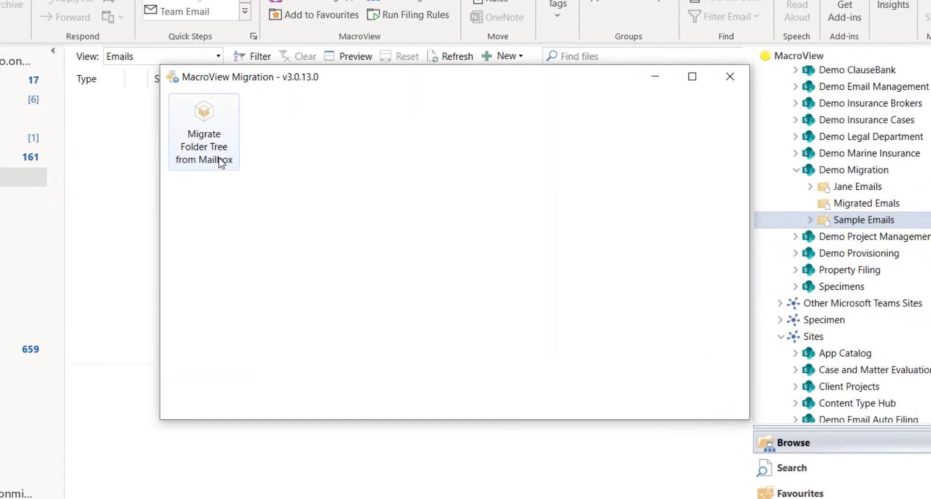
# - Open the Migrate Folder Tree from Mailbox package and confirm All Public Folders as its source
pyautogui.doubleClick(220, 162)
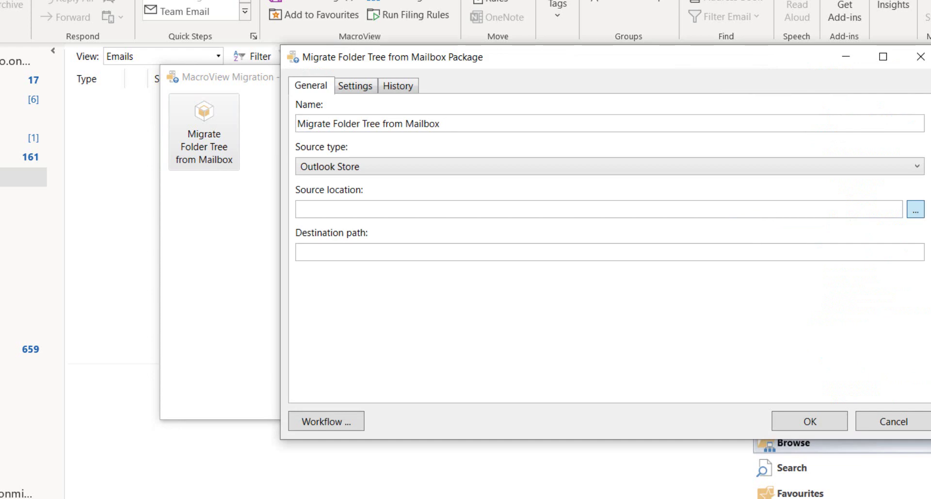
pyautogui.click(405, 478)
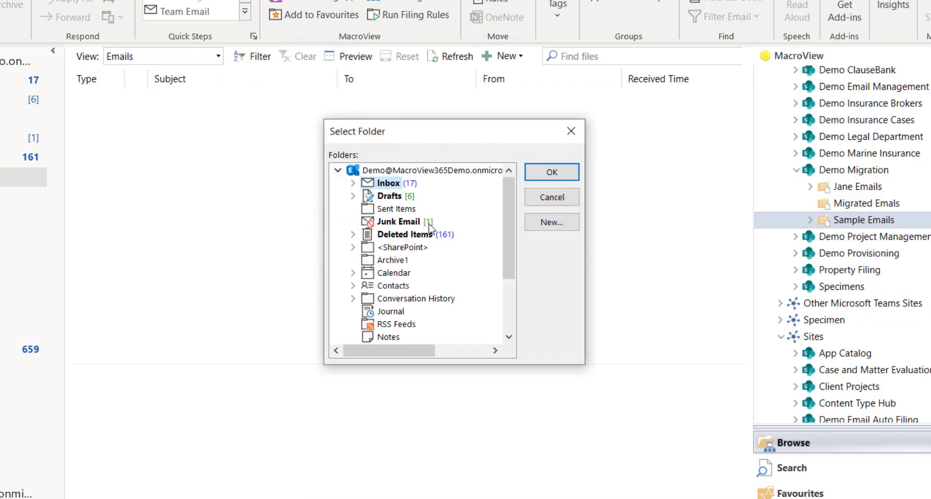
pyautogui.click(562, 172)
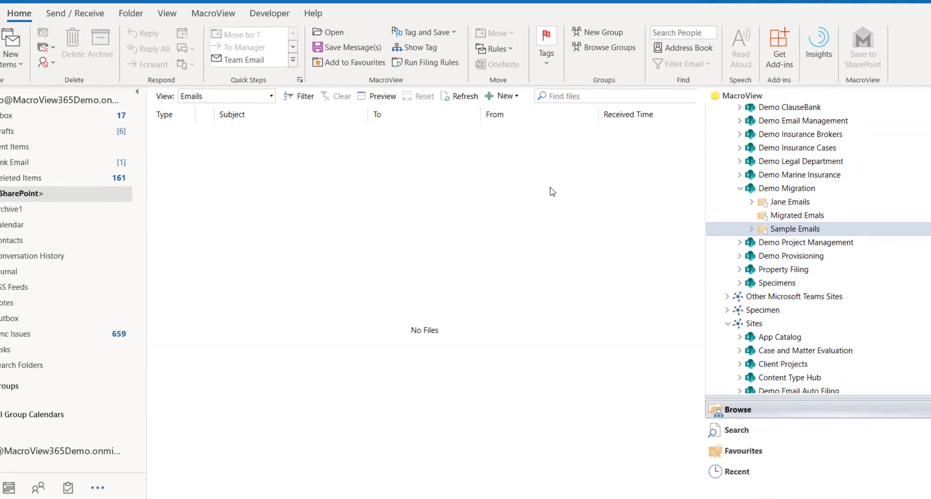
# - Set the Migrated Emals library link as destination, keep .eml format, and save the package
pyautogui.rightClick(854, 203)
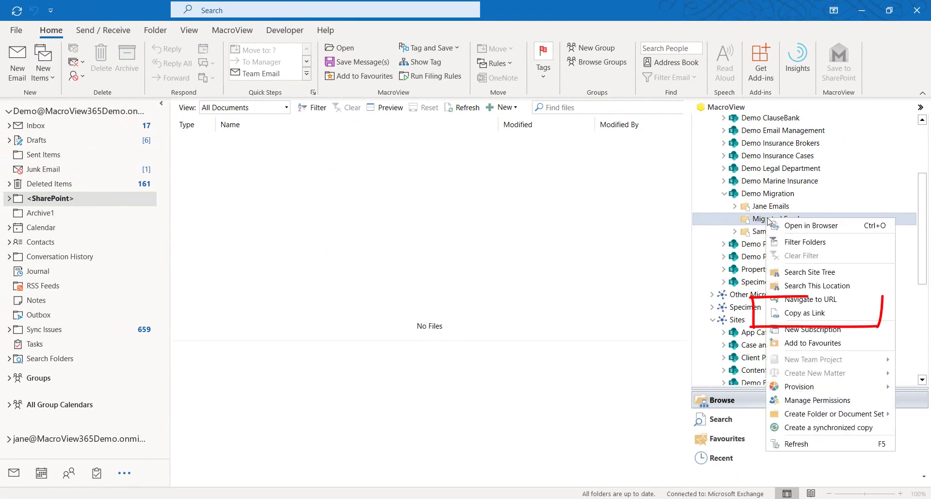
pyautogui.click(823, 313)
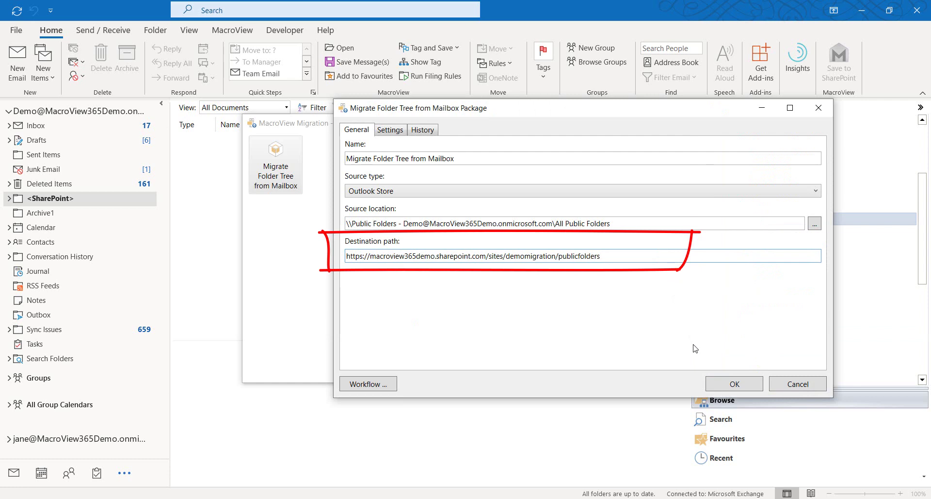
pyautogui.click(397, 130)
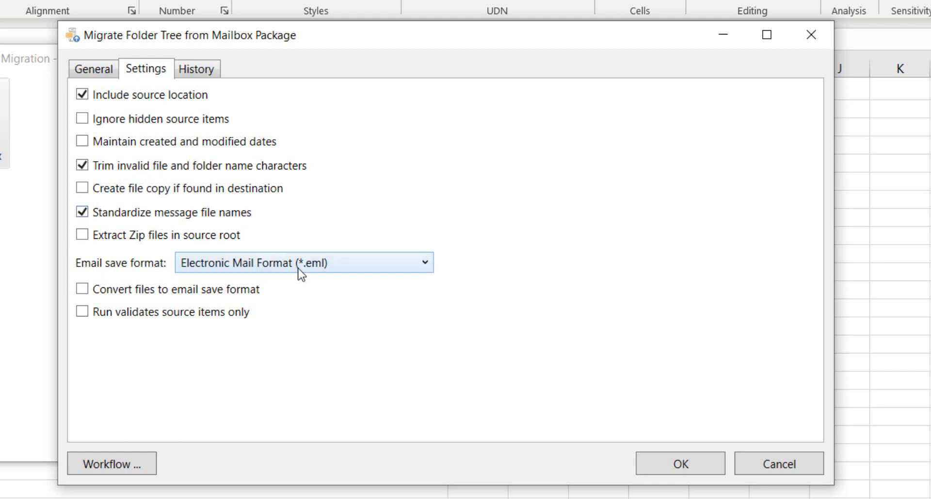
pyautogui.click(661, 458)
pyautogui.rightClick(288, 183)
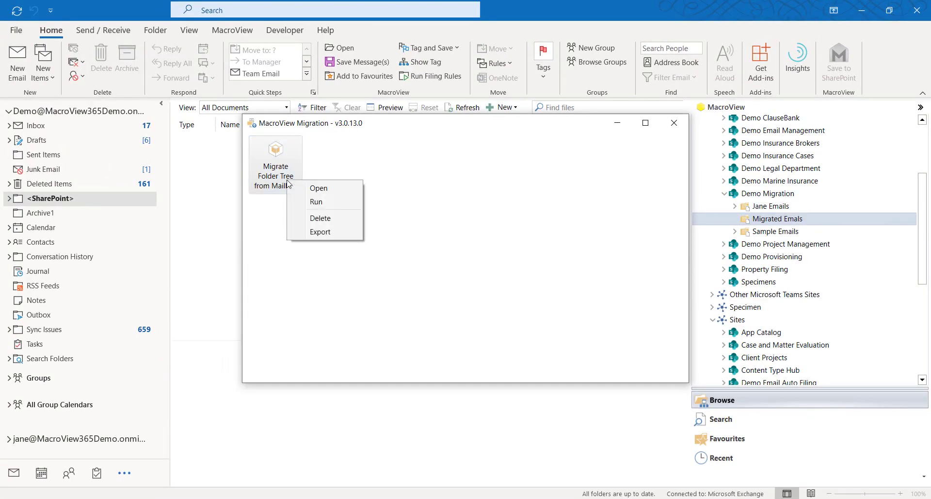
# - Run the package and sign in with the demo account to migrate the 242 items
pyautogui.click(318, 202)
pyautogui.click(485, 300)
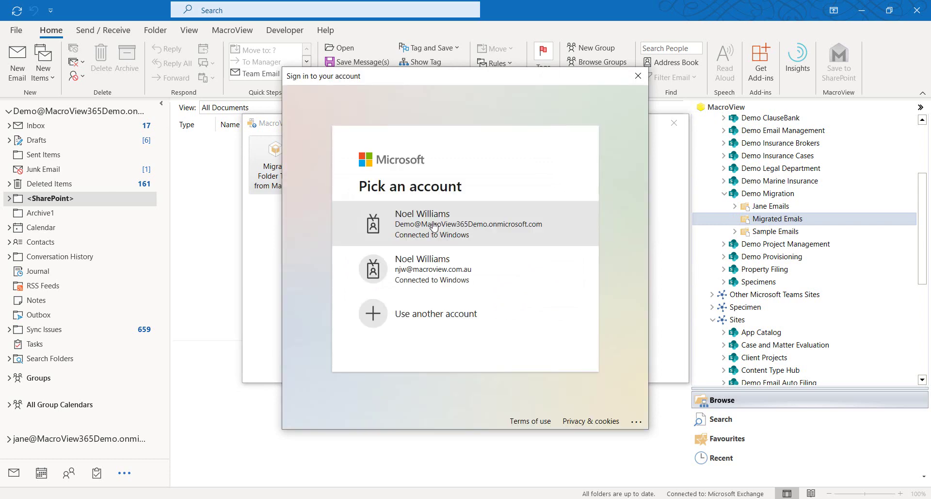
pyautogui.doubleClick(434, 224)
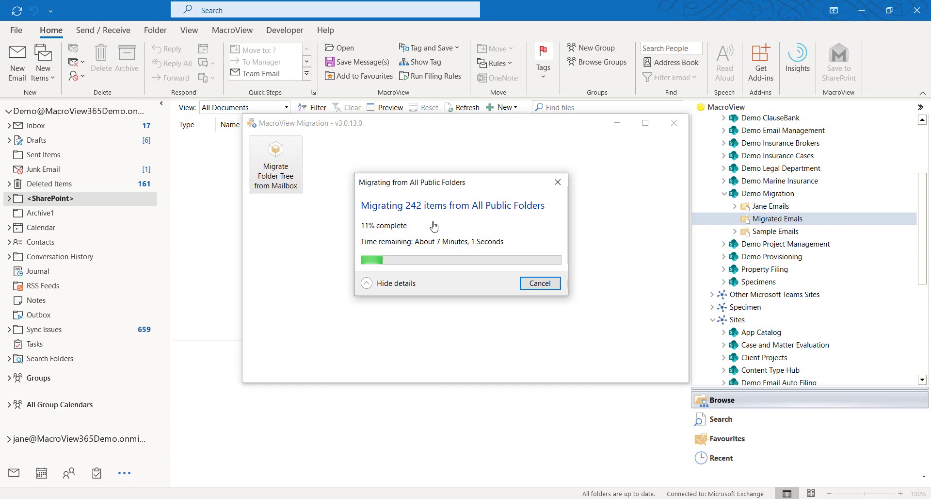
pyautogui.doubleClick(276, 175)
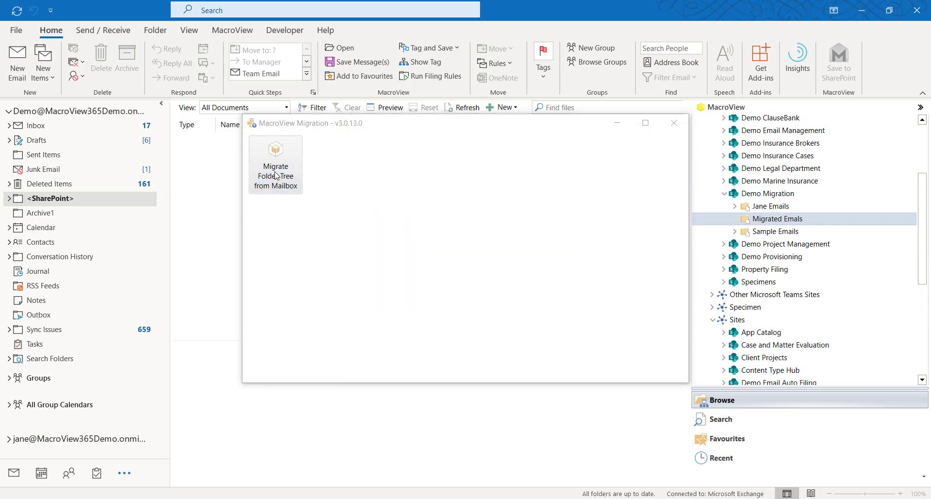
# - Export the report of the 3:23 PM migration run from the History tab
pyautogui.click(423, 130)
pyautogui.click(426, 165)
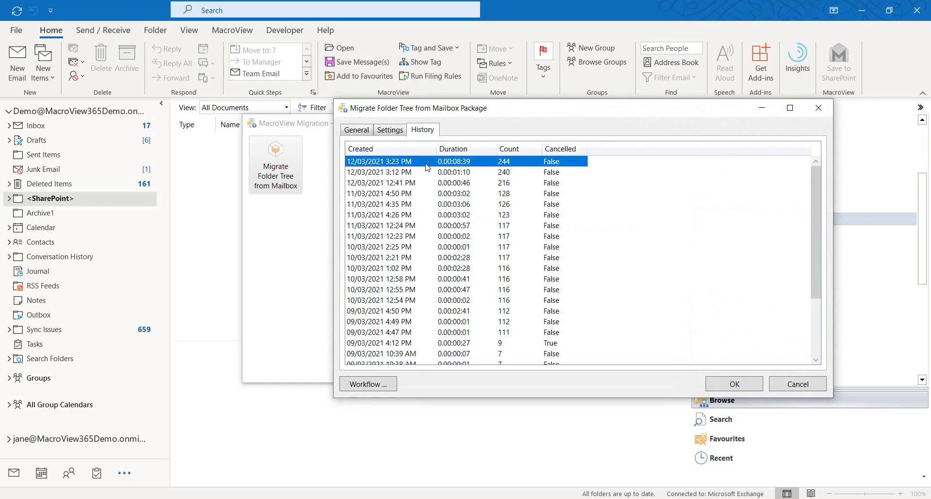
pyautogui.rightClick(497, 164)
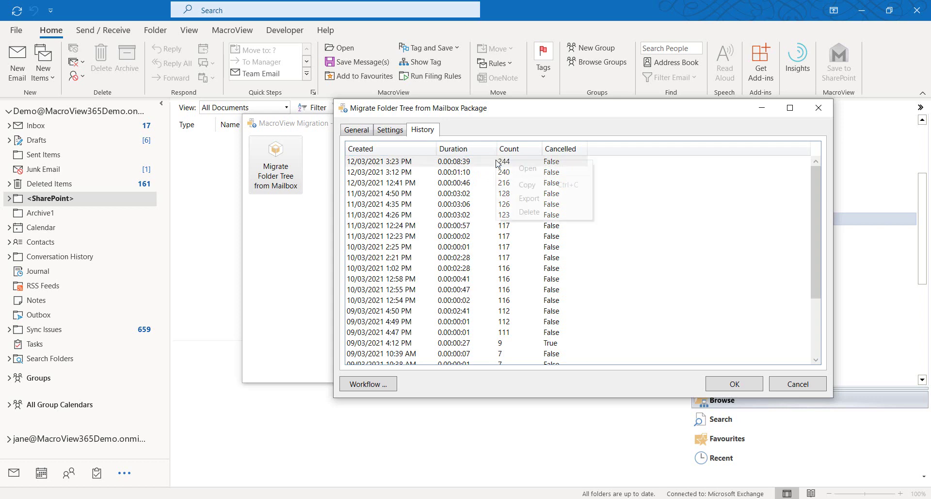
pyautogui.click(540, 202)
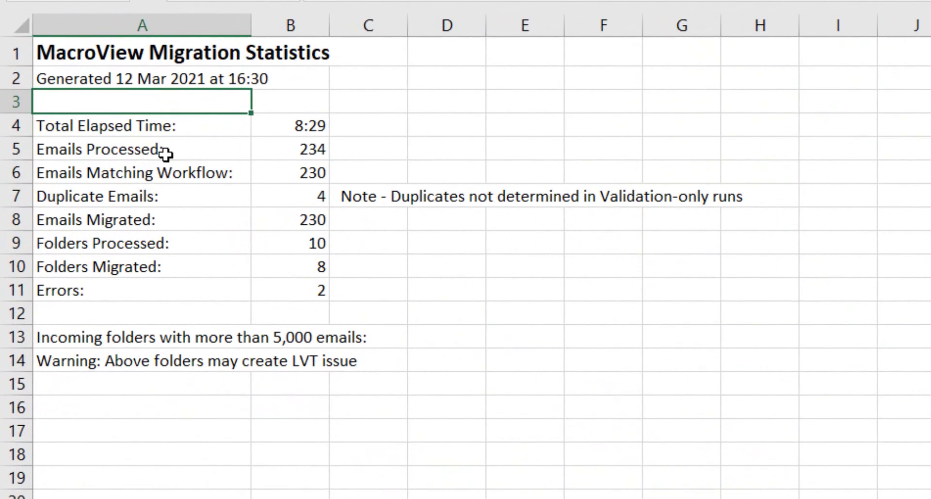
pyautogui.click(304, 152)
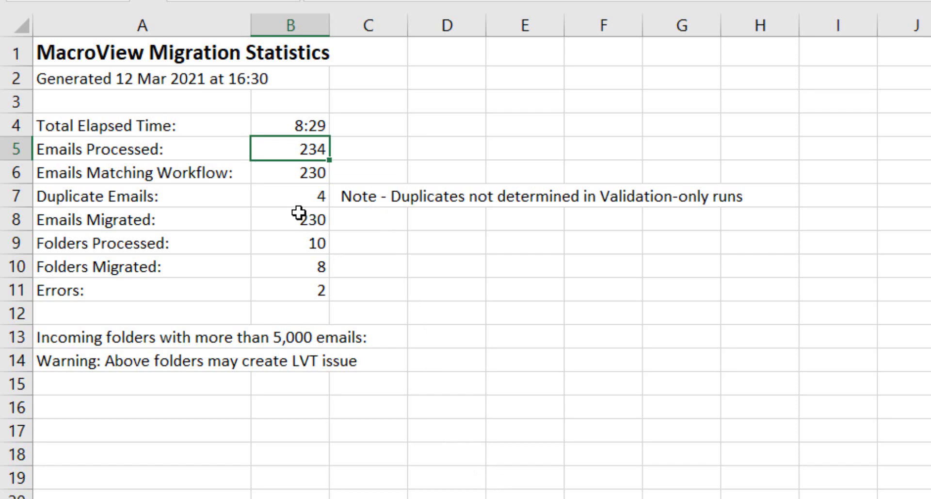
pyautogui.click(307, 200)
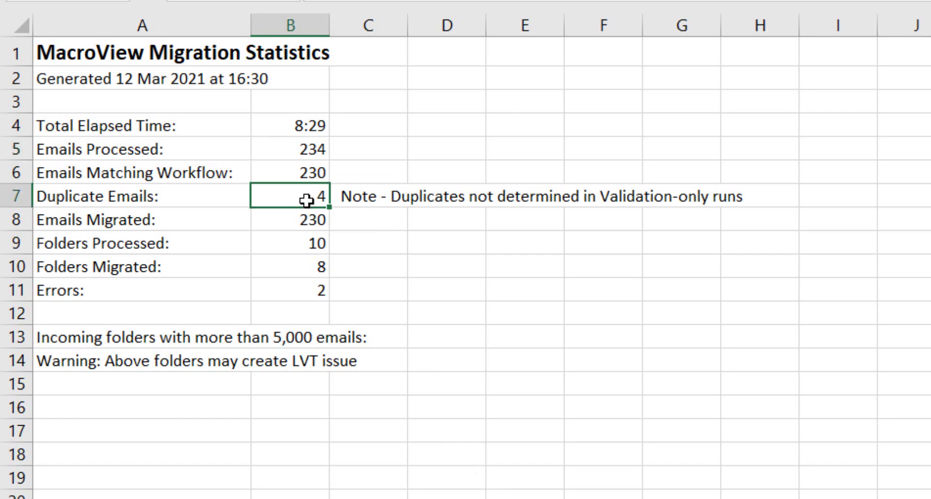
pyautogui.click(316, 218)
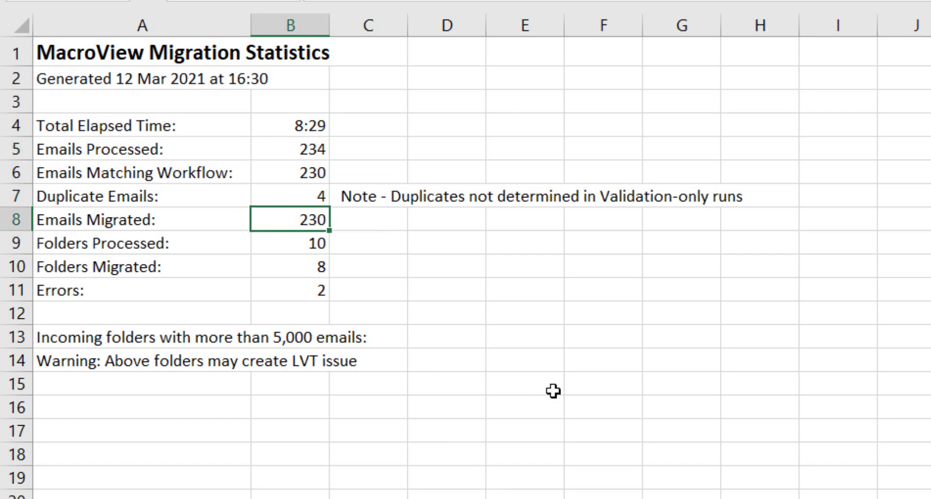
pyautogui.press('Down')
pyautogui.press('Down')
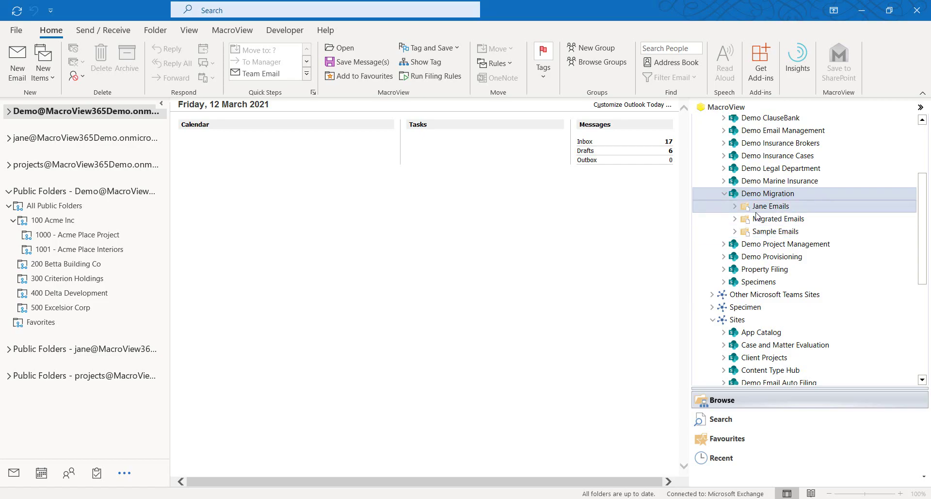
# - Expand Migrated Emails and show the migrated contents of 100 Acme Inc
pyautogui.click(735, 218)
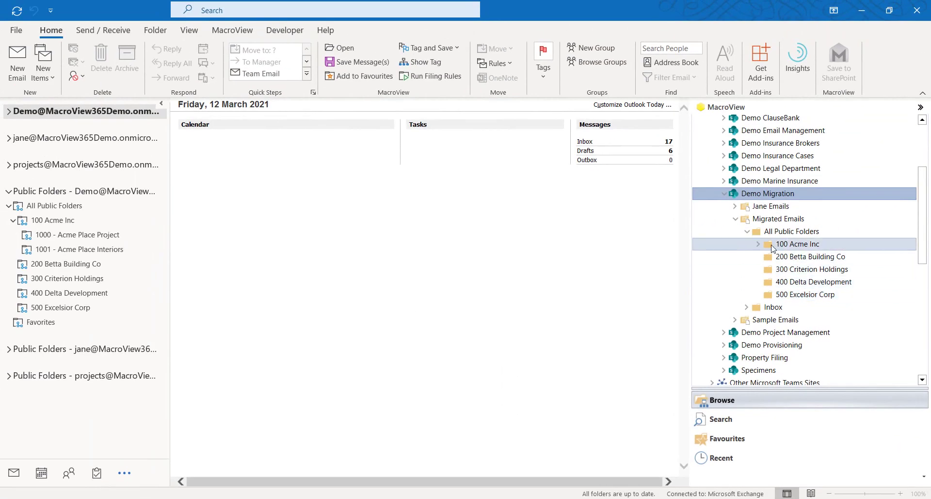
pyautogui.click(798, 245)
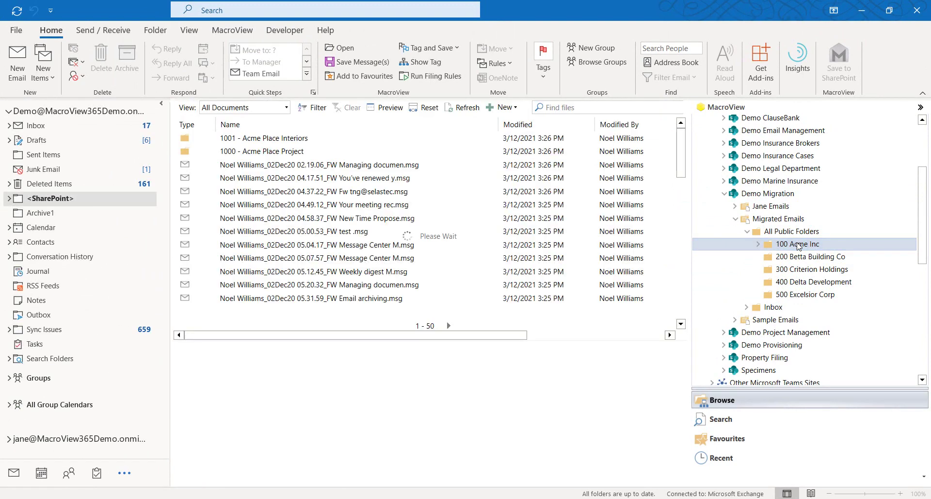
pyautogui.click(454, 326)
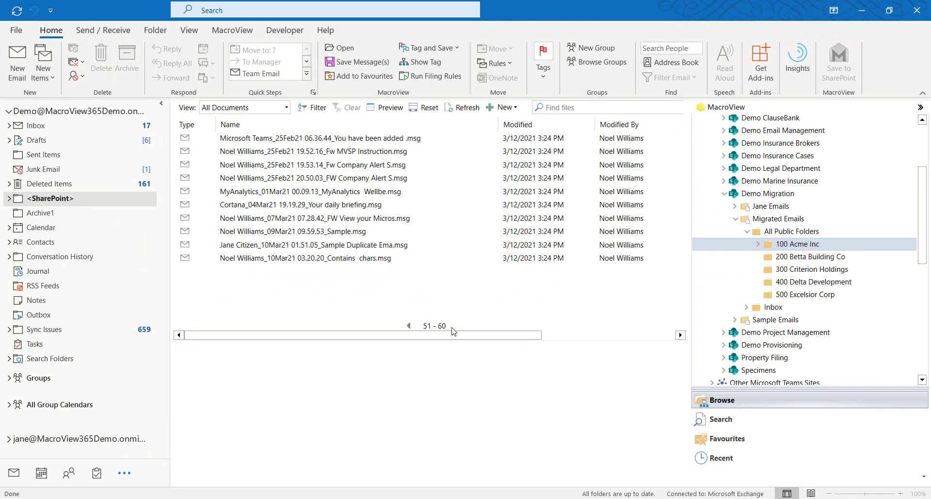
# - Switch the document view to Emails and widen the Subject column
pyautogui.click(251, 111)
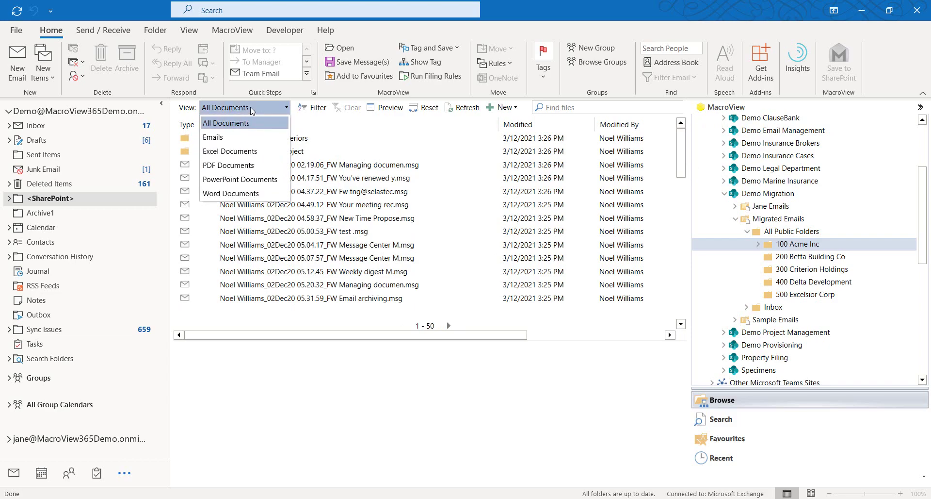
pyautogui.click(221, 139)
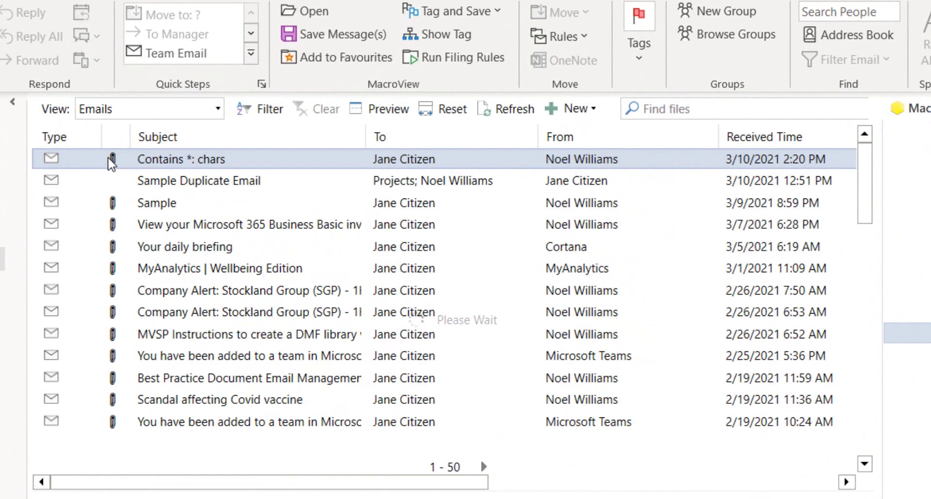
pyautogui.click(496, 264)
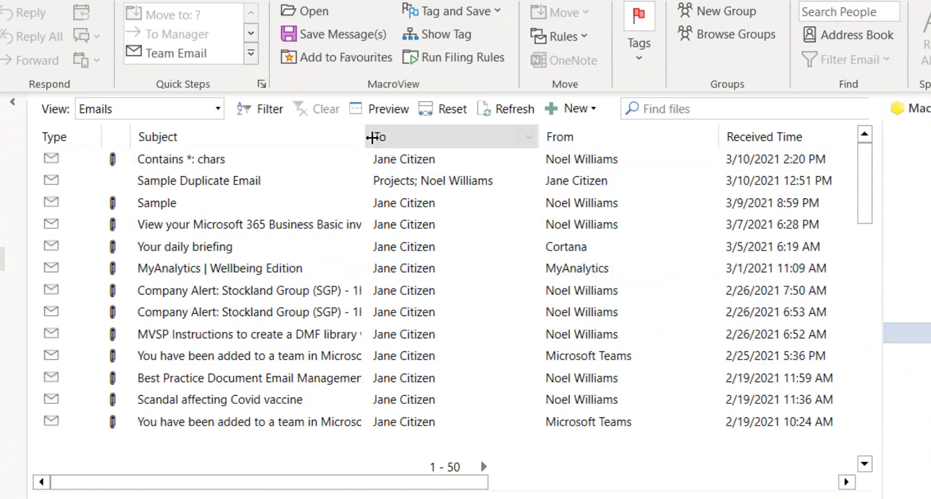
pyautogui.moveTo(368, 136); pyautogui.dragTo(447, 159)
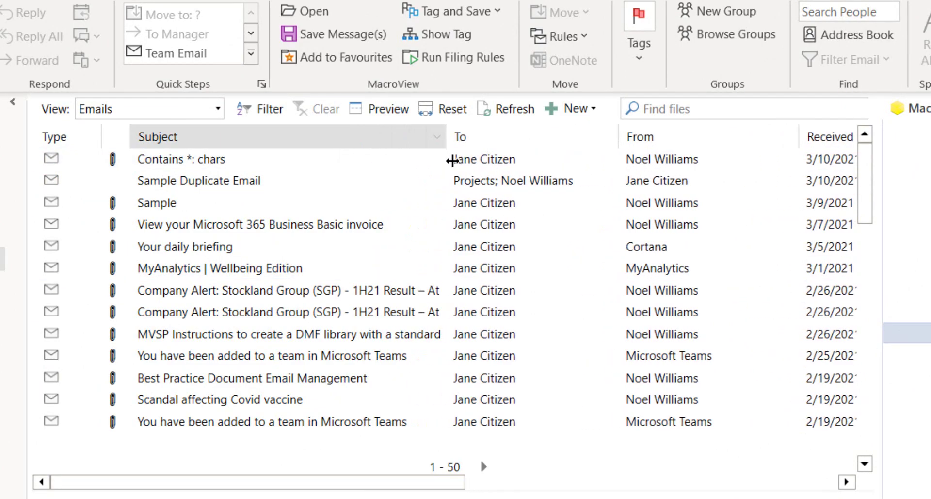
pyautogui.click(650, 418)
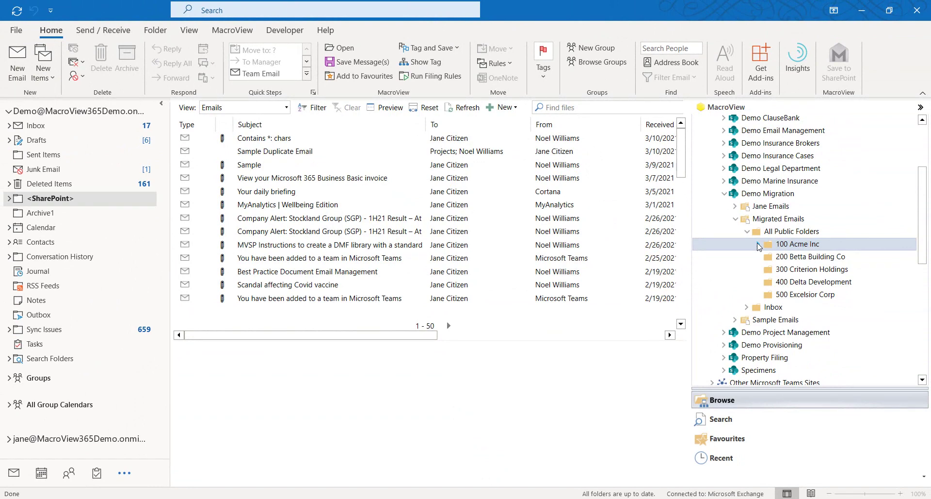
# - Expand 100 Acme Inc and open the migrated emails of 1000 - Acme Place Project
pyautogui.click(759, 245)
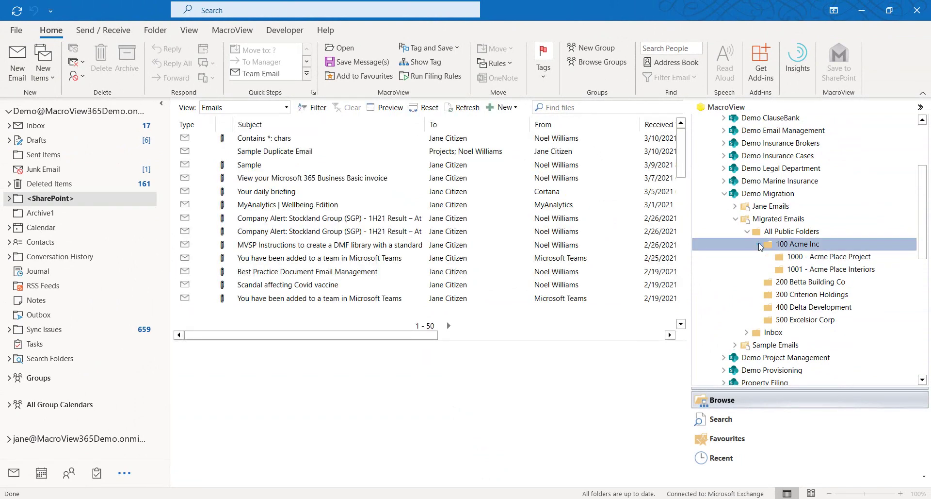
pyautogui.click(833, 257)
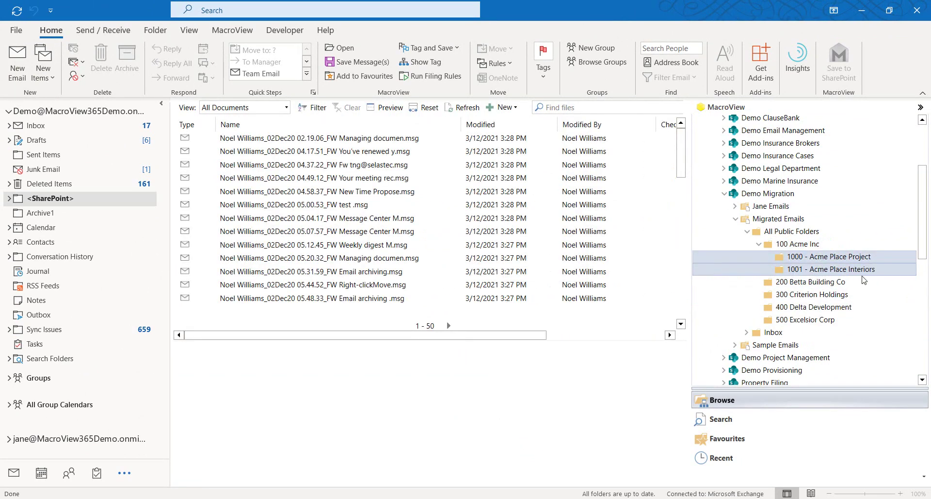
pyautogui.click(819, 260)
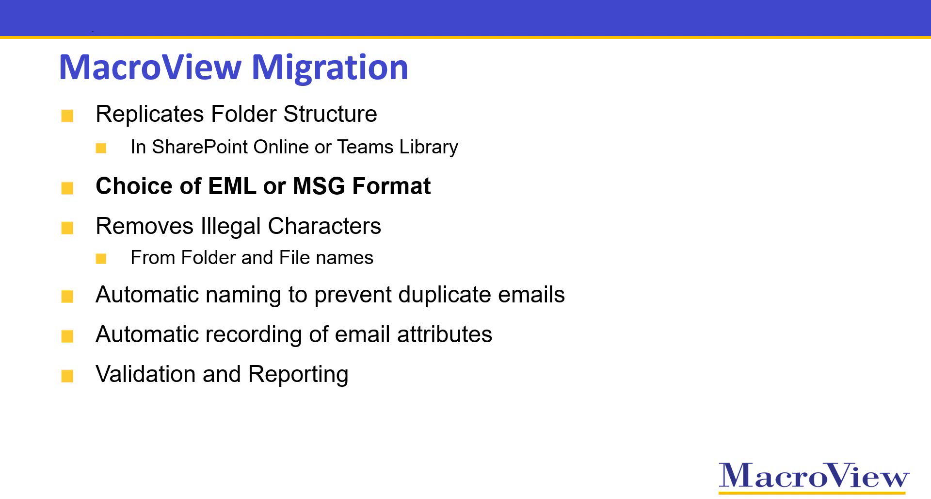
# - Advance the feature bullets to Validation and Reporting, then tick Run validates source items only
pyautogui.press('Right')
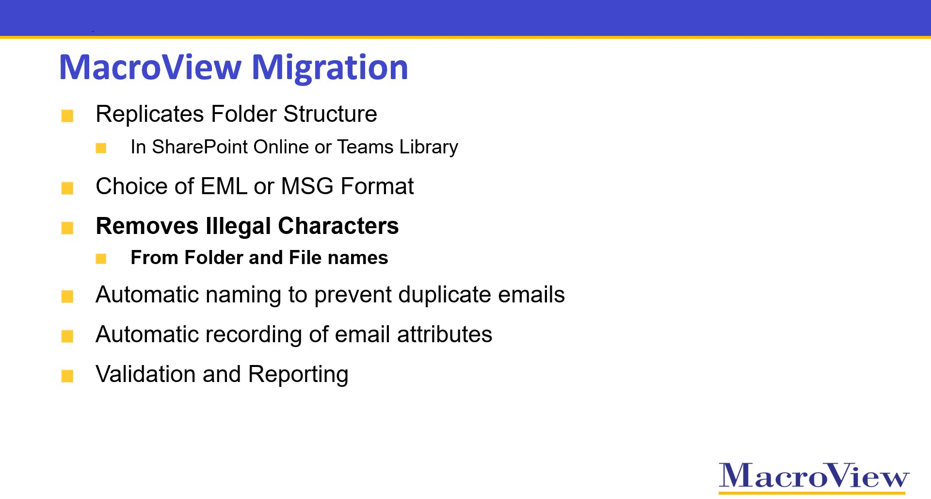
pyautogui.press('Right')
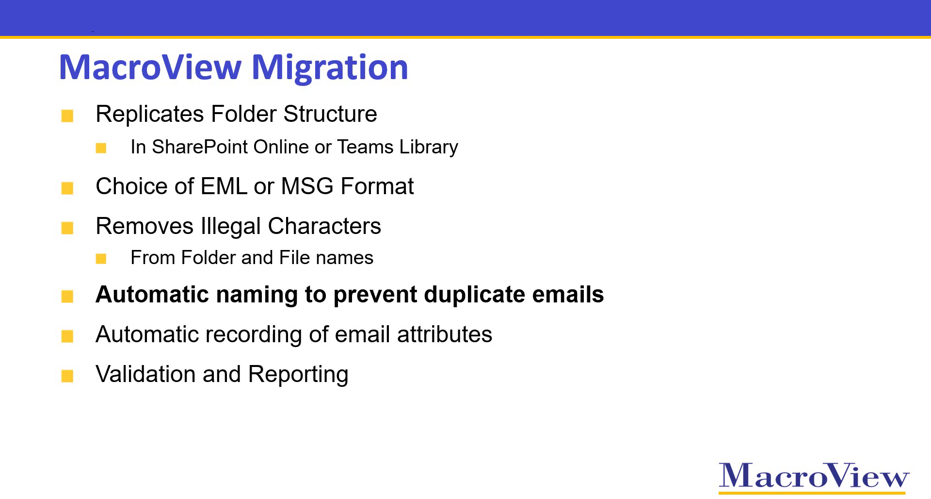
pyautogui.press('Right')
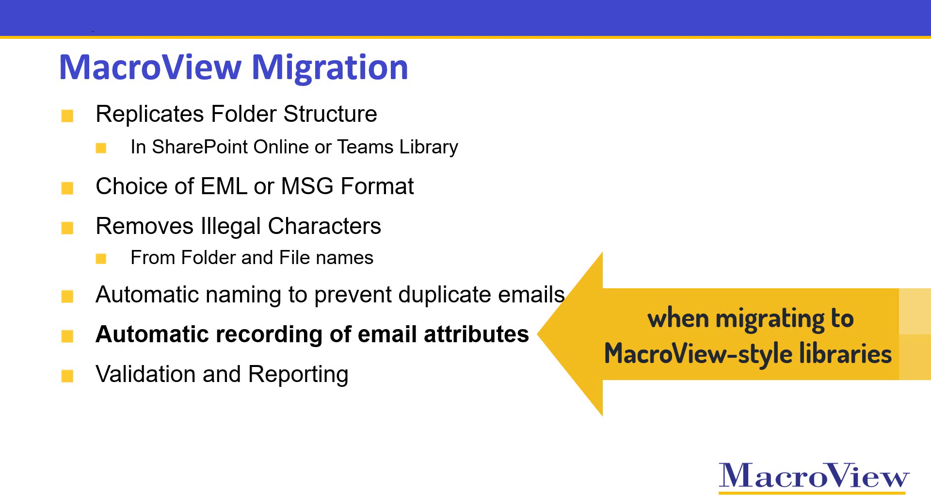
pyautogui.press('Right')
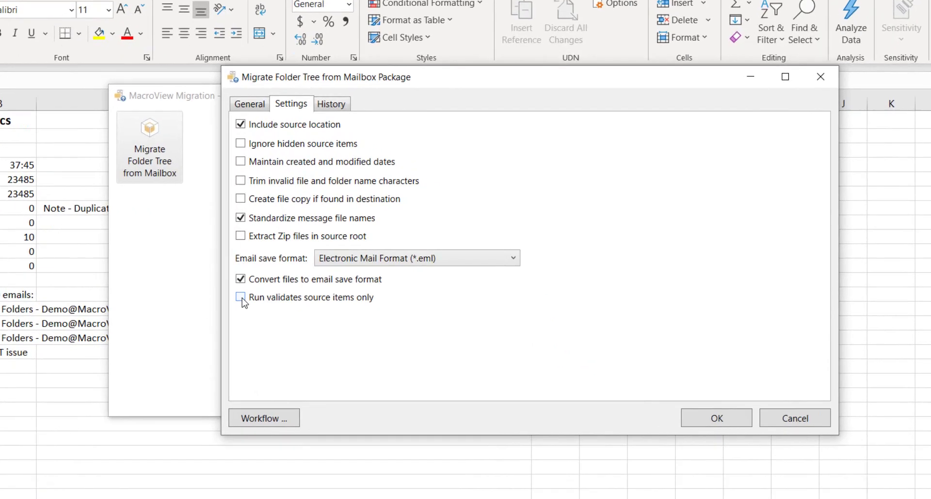
pyautogui.click(241, 297)
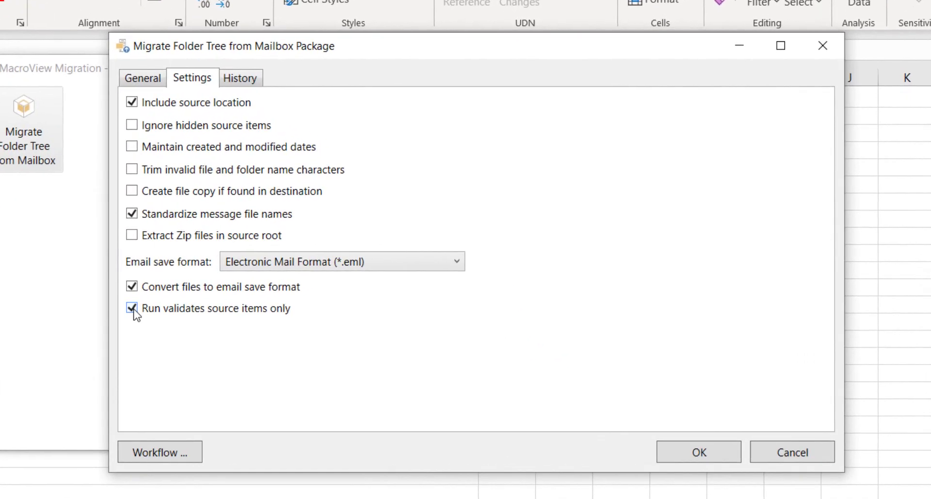